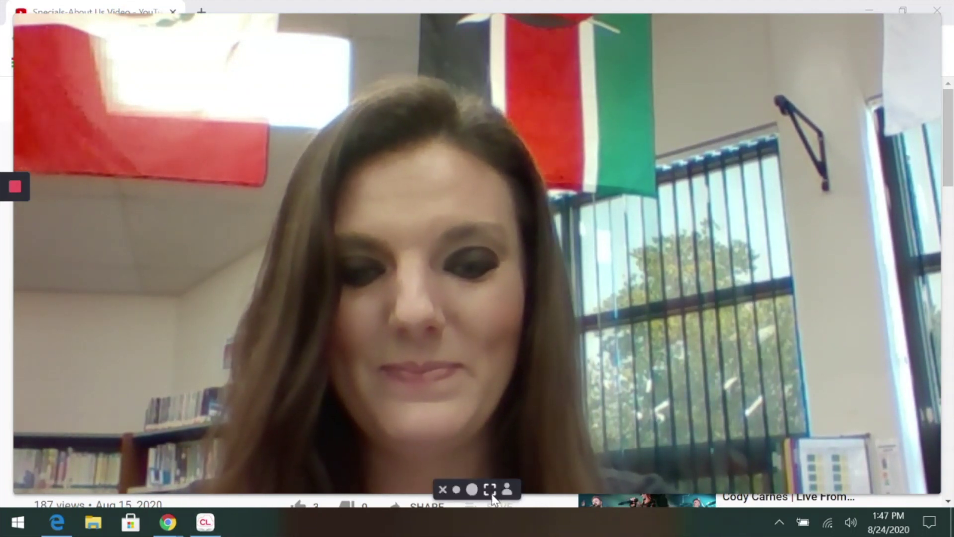
Shrink the webcam view and show the Specials-About Us video page full screen.
click(442, 490)
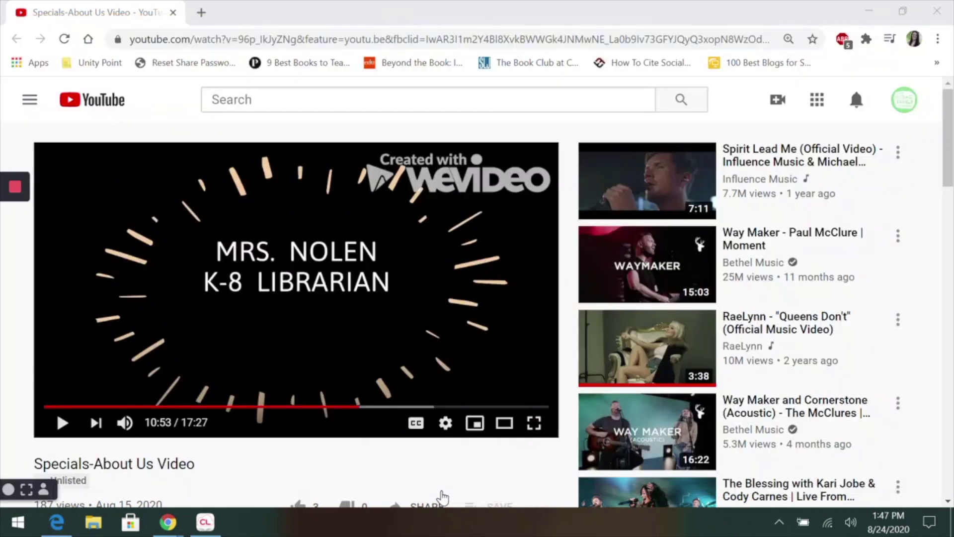
click(537, 424)
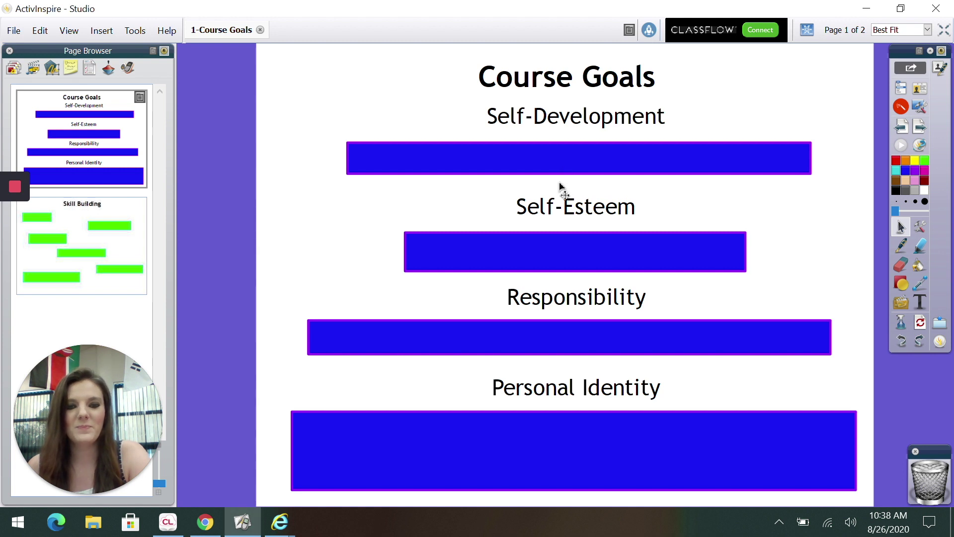
Drag the Self-Development blue box down to uncover its definition.
drag(561, 186, 545, 528)
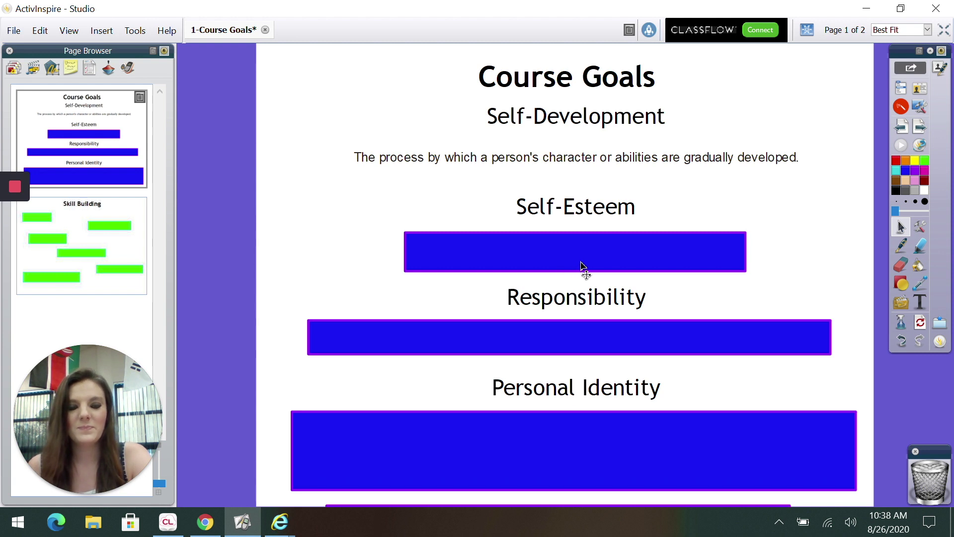
Drag the Self-Esteem and Responsibility blue boxes down to reveal their definitions.
drag(583, 266, 570, 522)
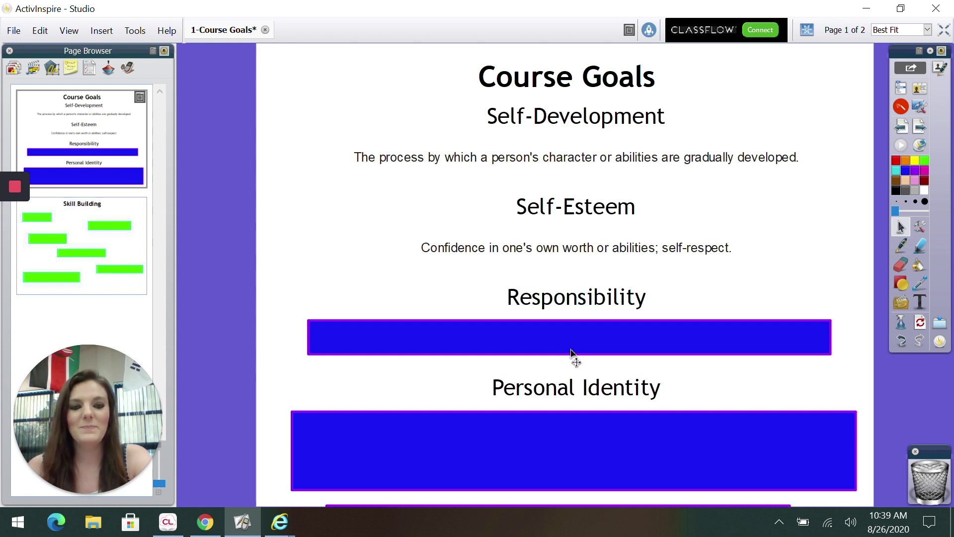
drag(571, 350, 574, 512)
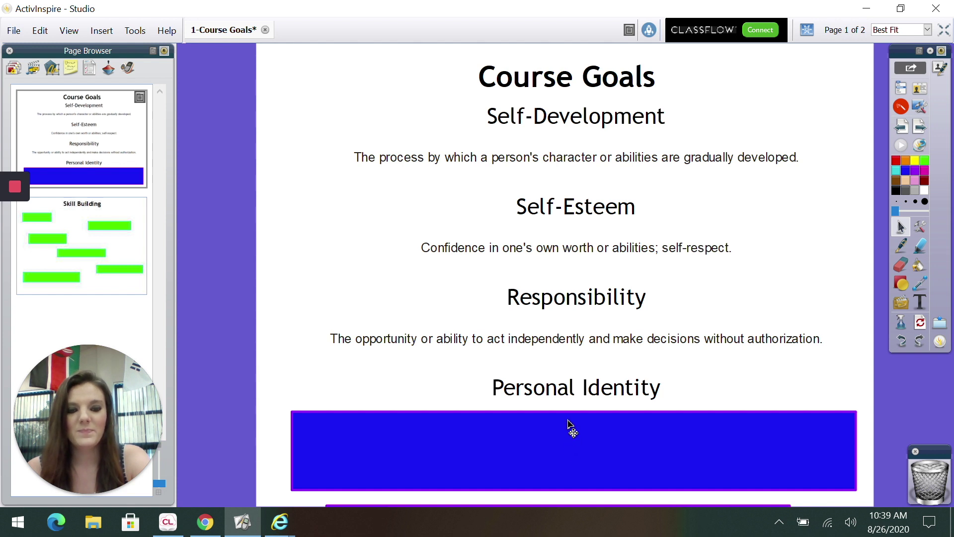
Drag the Personal Identity blue box down to reveal its definition.
drag(566, 464, 572, 522)
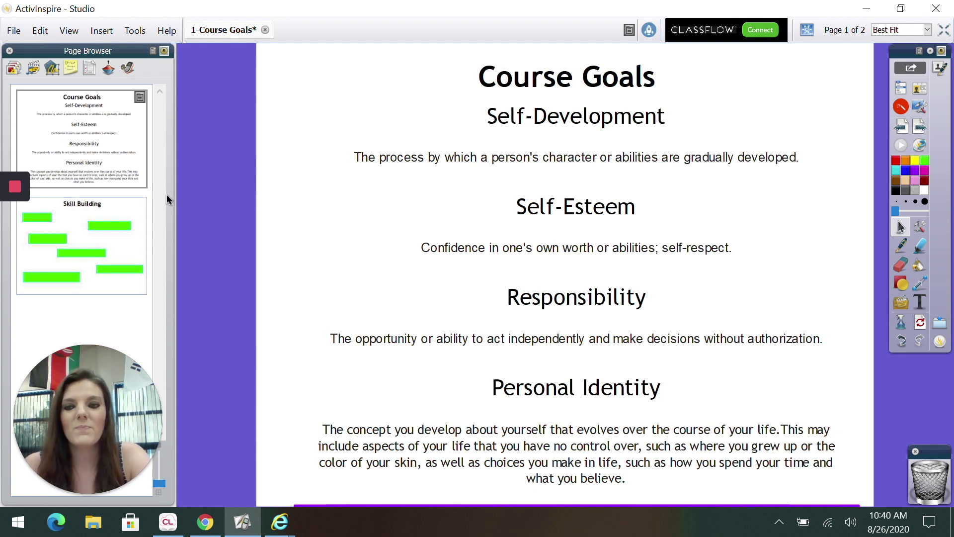
Go to the Skill Building page and move the top-left green box up to reveal Study Skills.
click(107, 227)
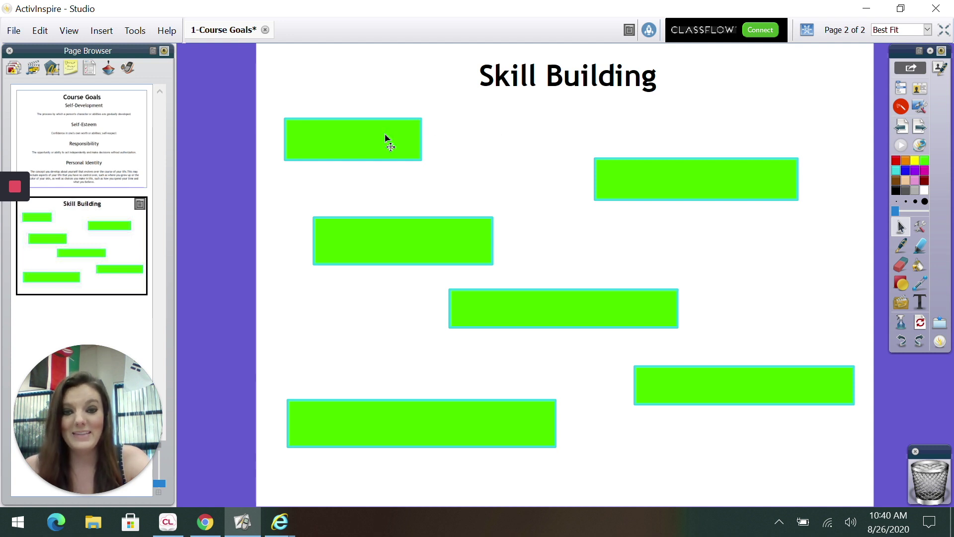
drag(387, 142, 396, 58)
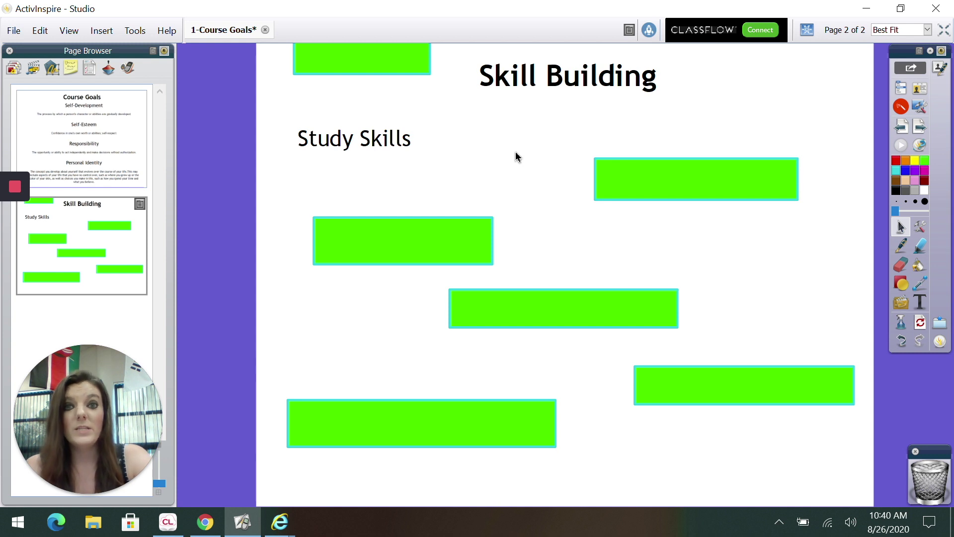
Move four green boxes to reveal Time Management, Future Planning, Relationship Forming and Culture of Tolerance.
drag(660, 185, 678, 130)
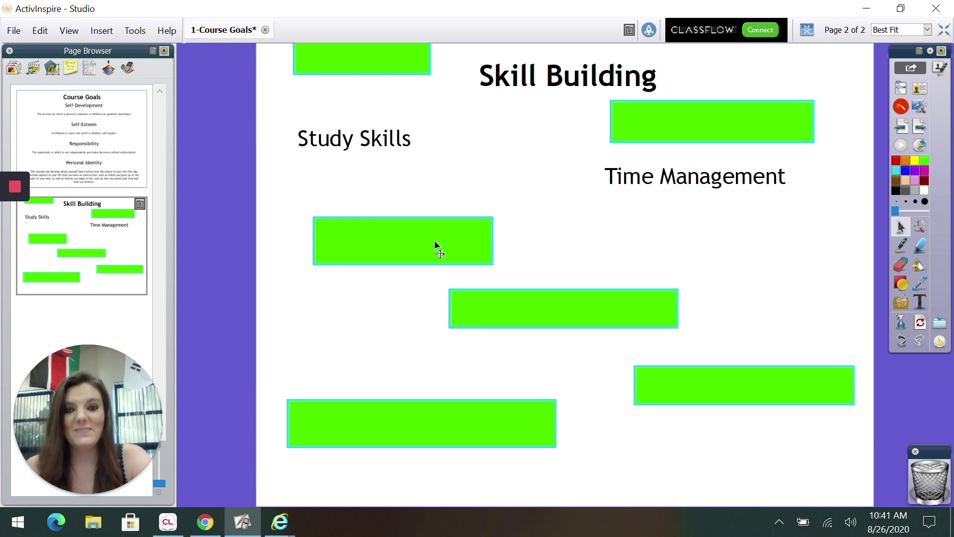
drag(435, 242, 437, 192)
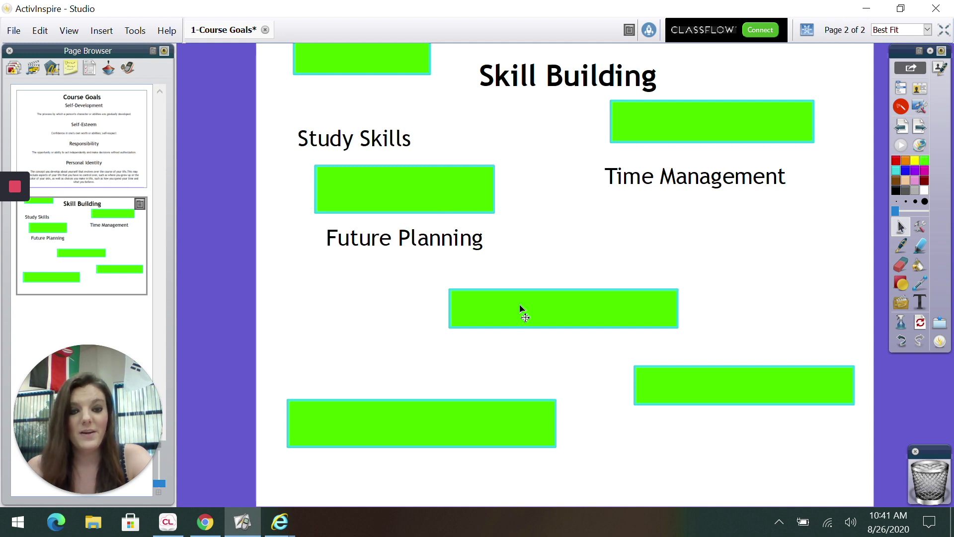
drag(521, 309, 584, 256)
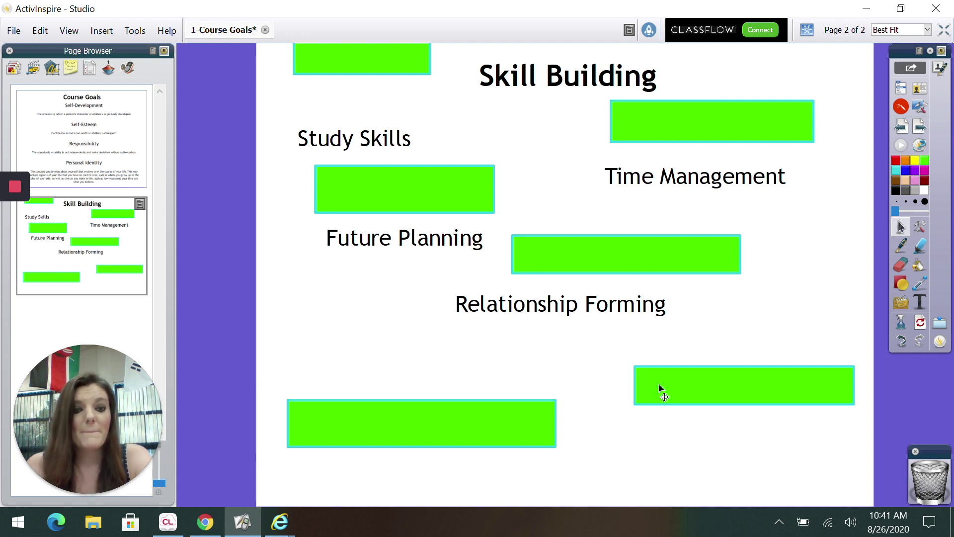
drag(668, 392, 669, 445)
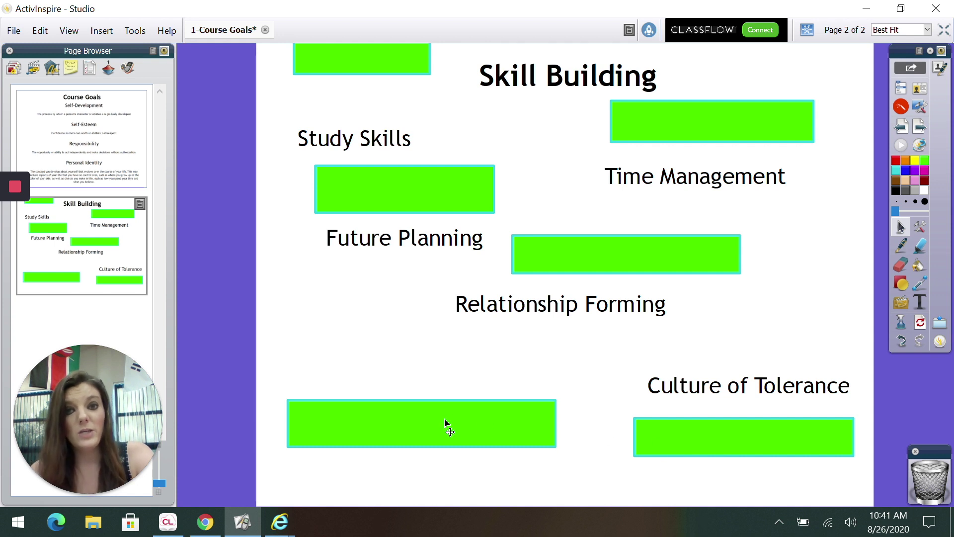
Drag the last green box down to reveal Respect for One Another.
drag(445, 423, 450, 472)
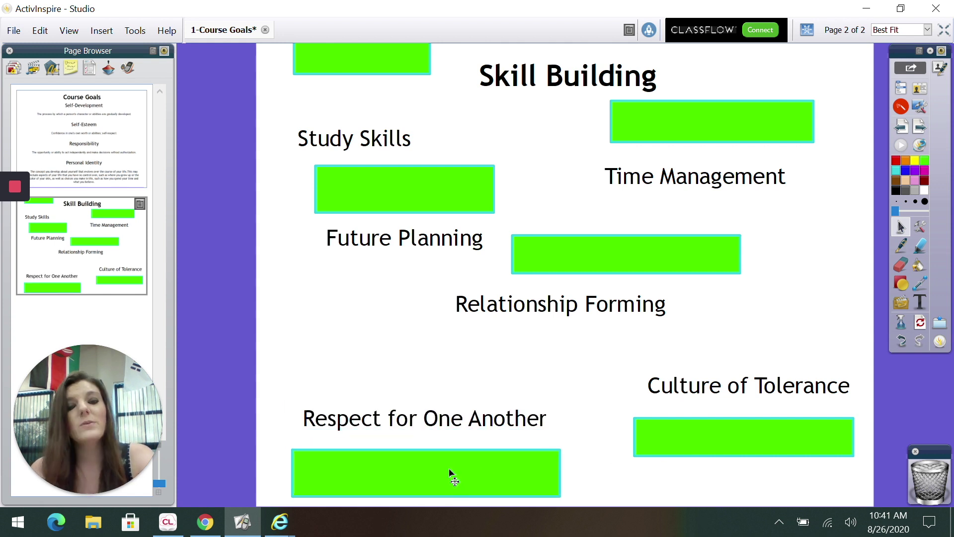